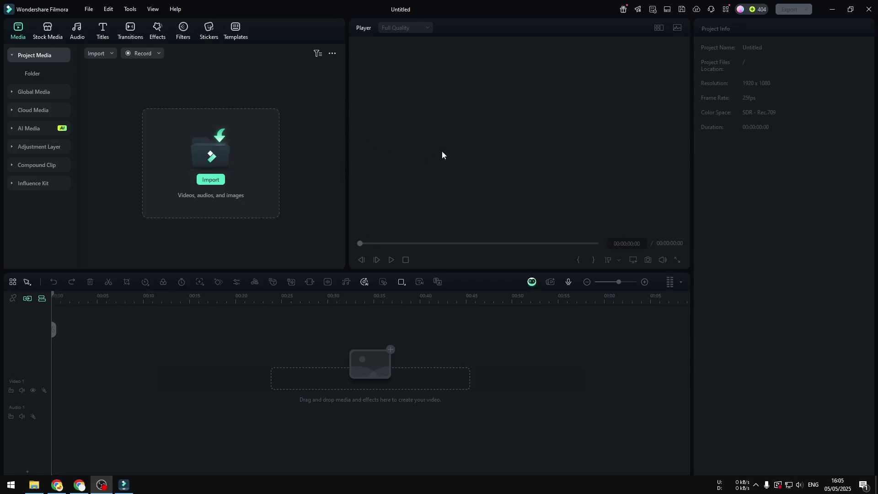
Step: Return to the startup window and open the AI script generator of AI Text to Video
{"action": "left_click", "coordinate": [89, 9]}
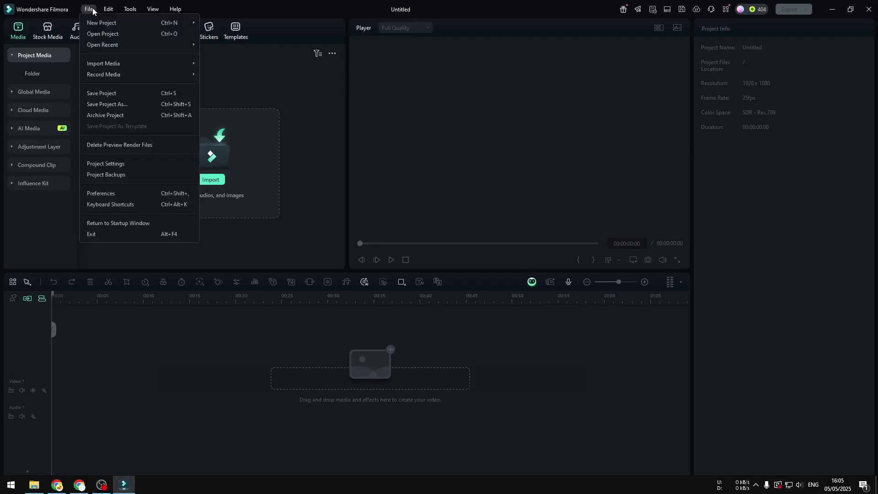
{"action": "left_click", "coordinate": [151, 223]}
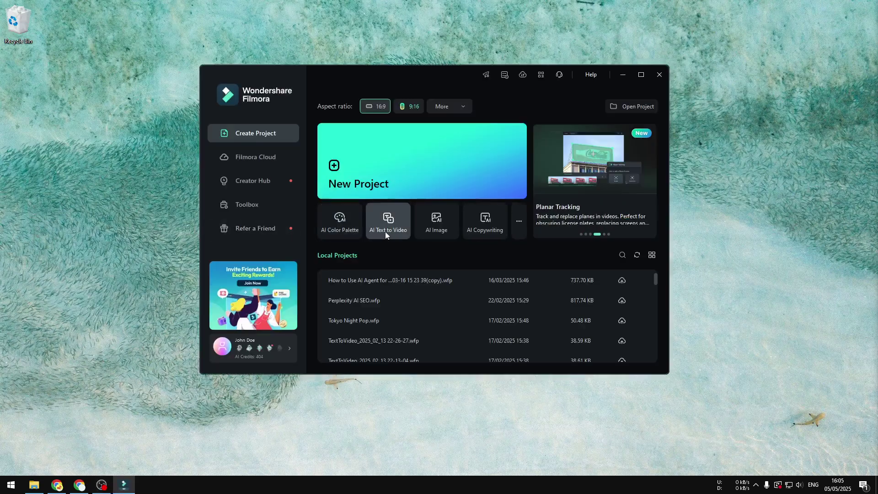
{"action": "left_click", "coordinate": [388, 231]}
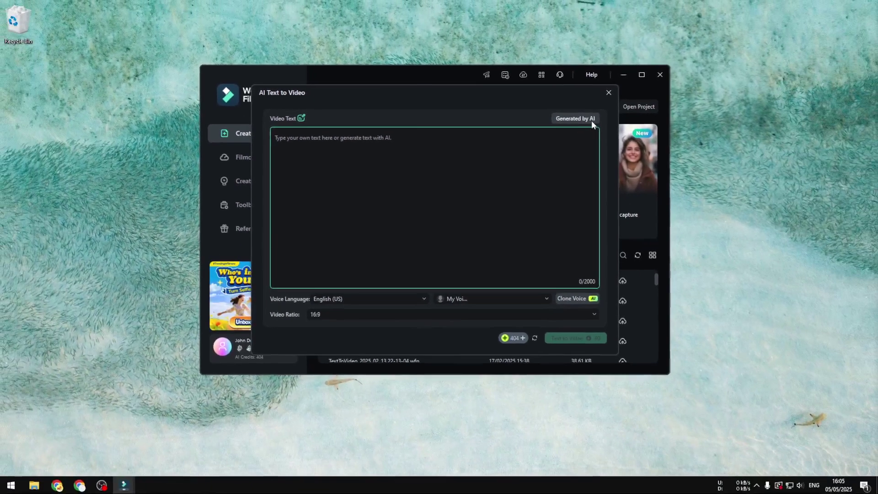
{"action": "left_click", "coordinate": [587, 119]}
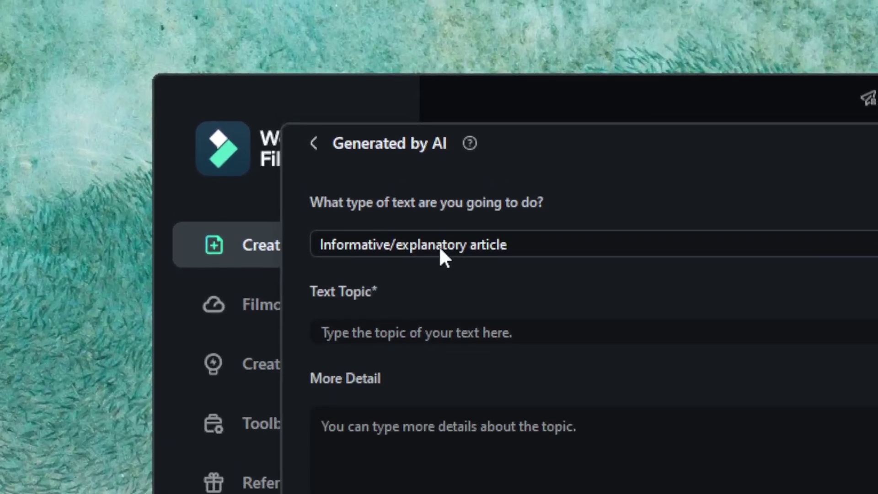
Step: Set the text type to Informative/explanatory article and the text topic to "Fun Facts About Labrador Retriever"
{"action": "left_click", "coordinate": [356, 170]}
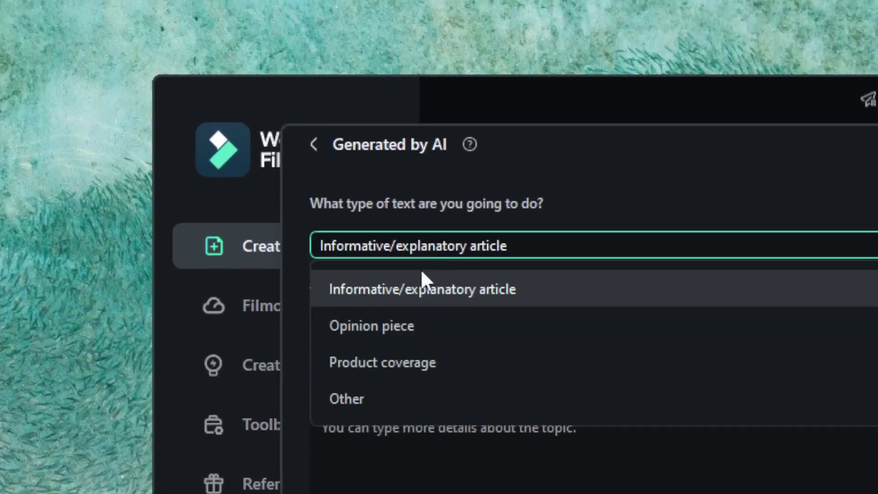
{"action": "left_click", "coordinate": [504, 288]}
{"action": "left_click", "coordinate": [402, 335]}
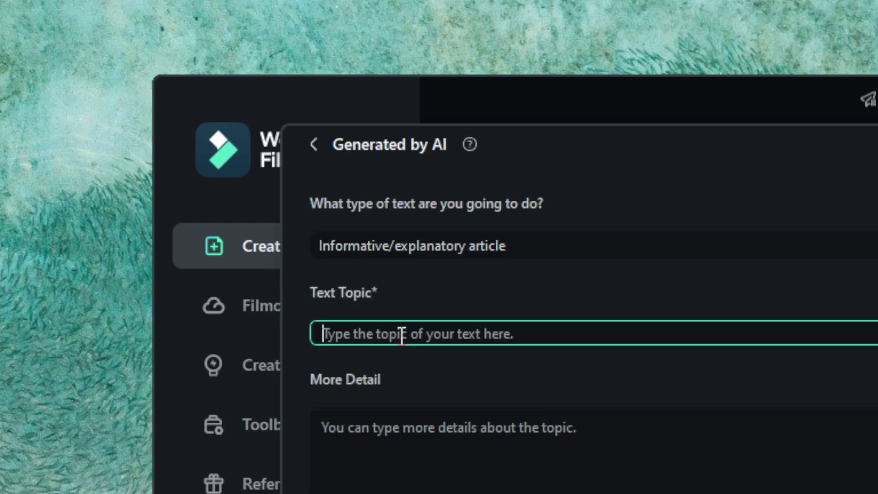
{"action": "type", "text": "u"}
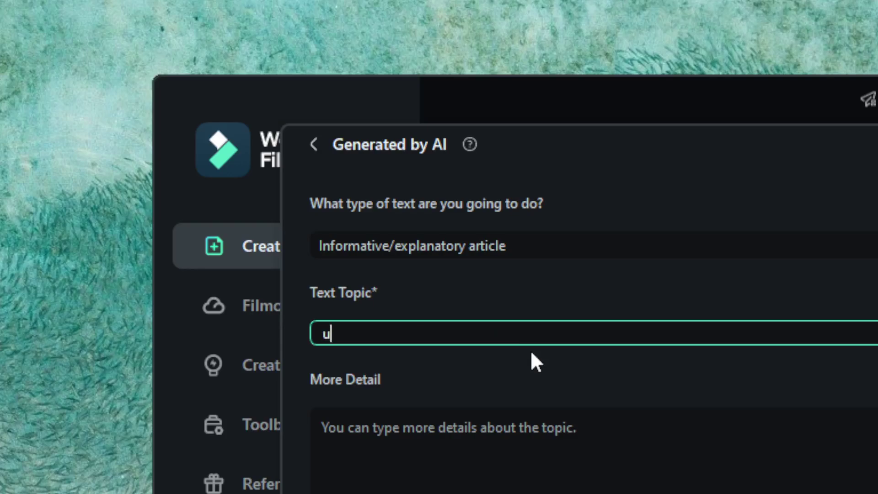
{"action": "type", "text": "n"}
{"action": "key", "text": "BackSpace"}
{"action": "key", "text": "BackSpace"}
{"action": "type", "text": "Fun Fac"}
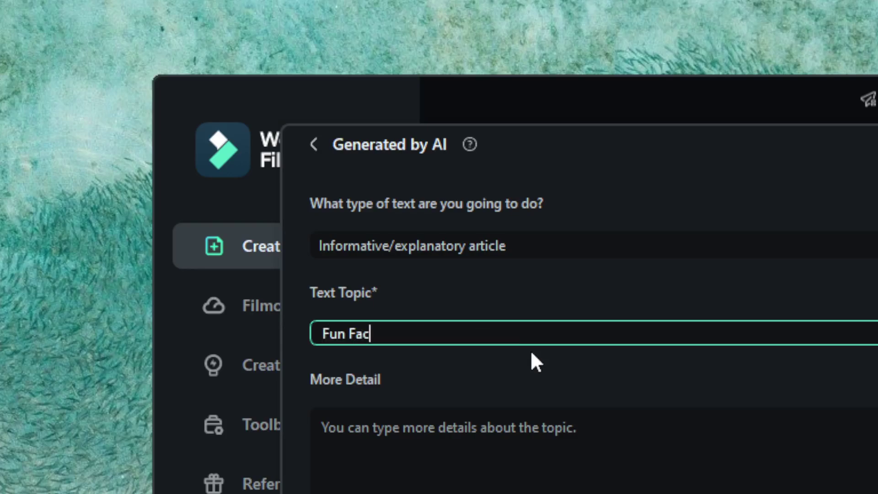
{"action": "type", "text": "ts About "}
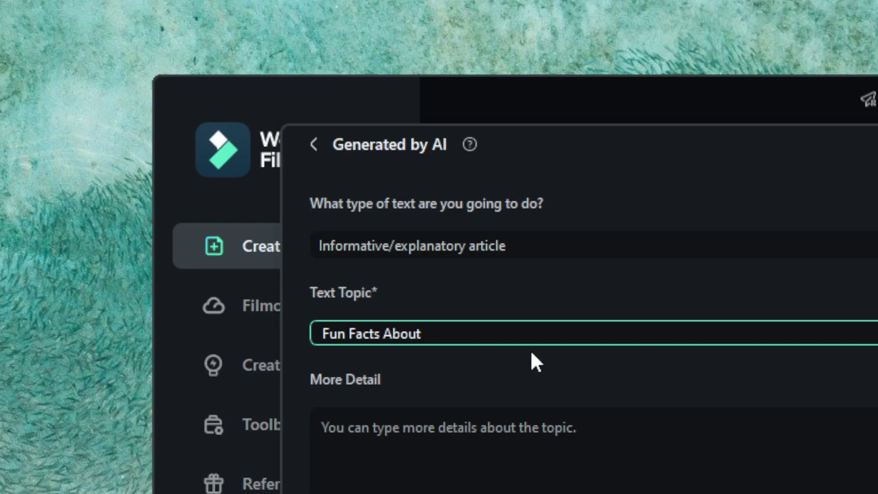
{"action": "type", "text": "Labrador Retrei"}
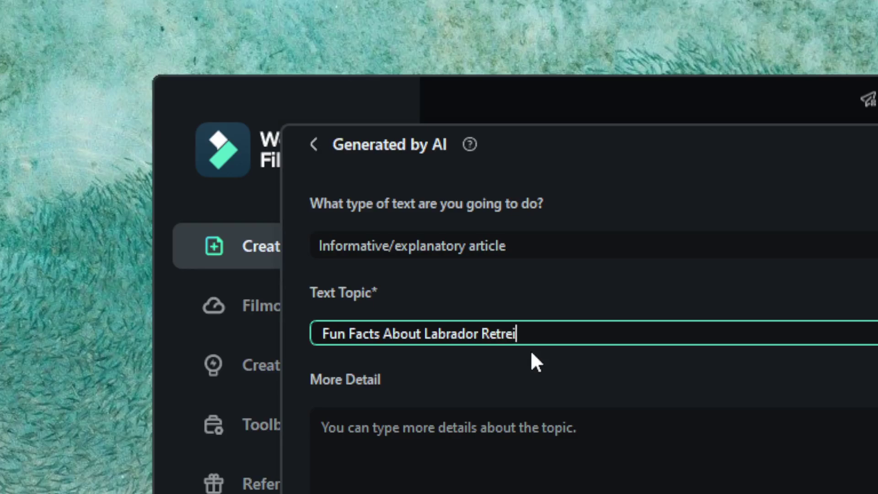
{"action": "type", "text": "ve"}
{"action": "key", "text": "BackSpace"}
{"action": "key", "text": "BackSpace"}
{"action": "key", "text": "BackSpace"}
{"action": "key", "text": "BackSpace"}
{"action": "key", "text": "BackSpace"}
{"action": "key", "text": "BackSpace"}
{"action": "key", "text": "BackSpace"}
{"action": "type", "text": "etriever"}
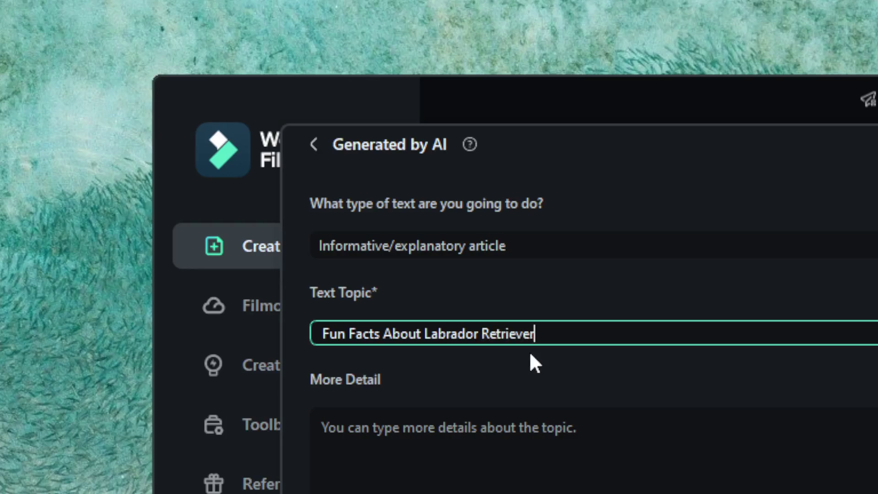
Step: Add the detail "at least 3 good things about that dog breed" and generate the script text
{"action": "left_click", "coordinate": [405, 460]}
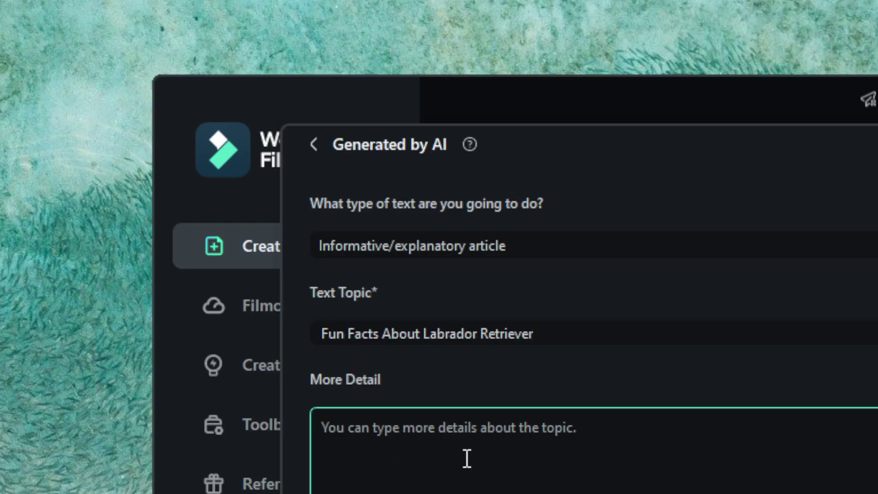
{"action": "type", "text": "at least 3 "}
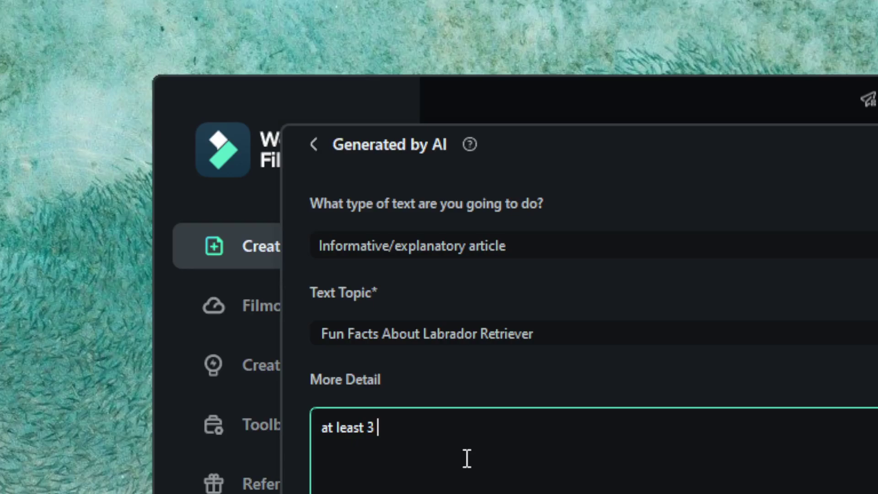
{"action": "type", "text": "good things about tha"}
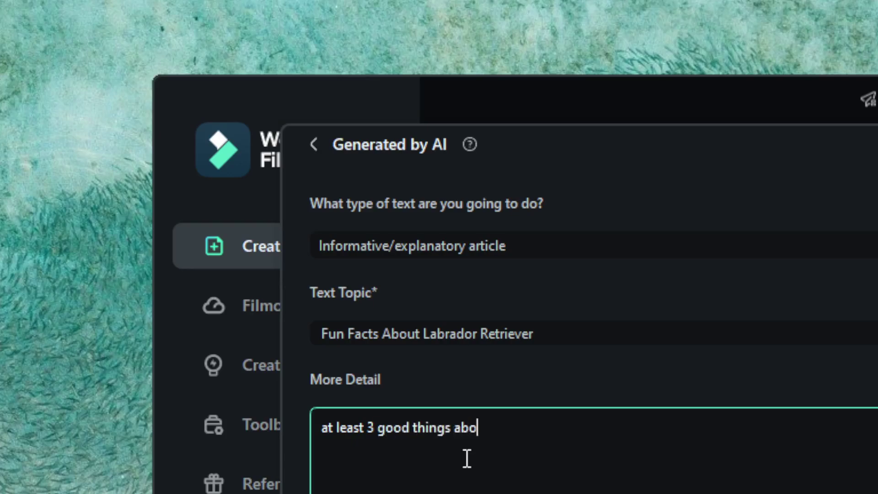
{"action": "type", "text": "t dog breed"}
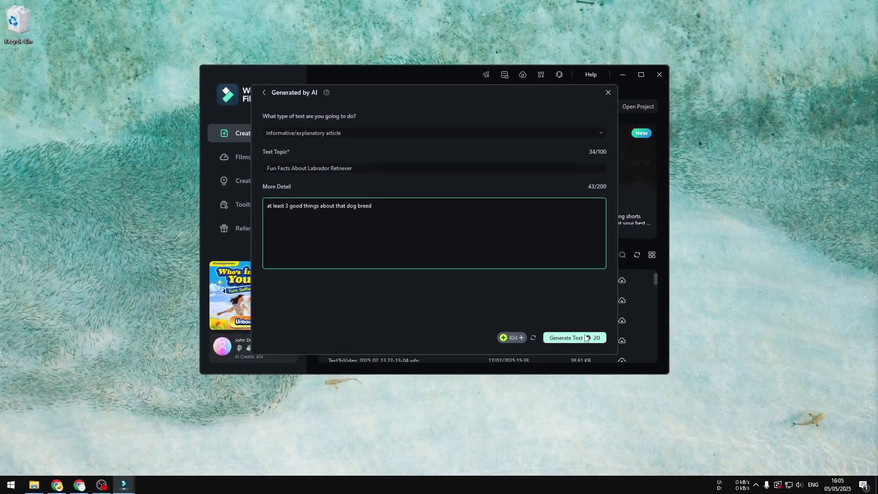
{"action": "left_click", "coordinate": [571, 337]}
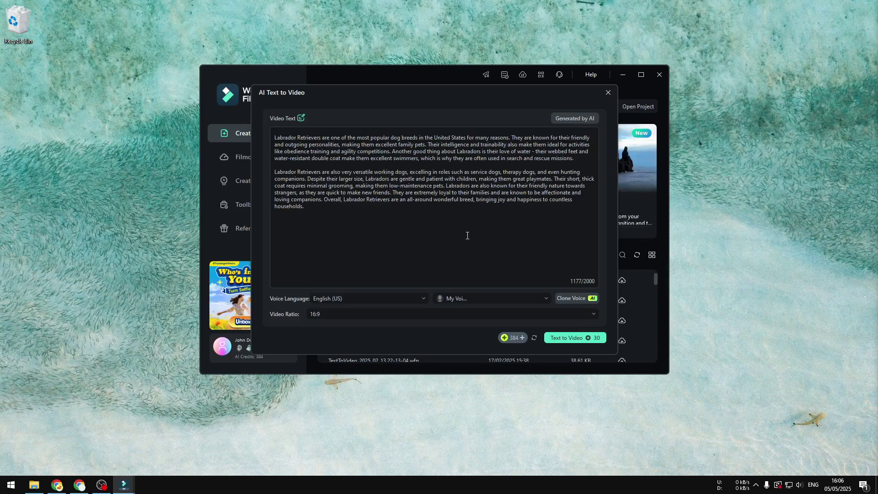
Step: Generate the video from the script with the Amanda voice and a 16:9 video ratio
{"action": "left_click_drag", "start_coordinate": [376, 211], "coordinate": [263, 123]}
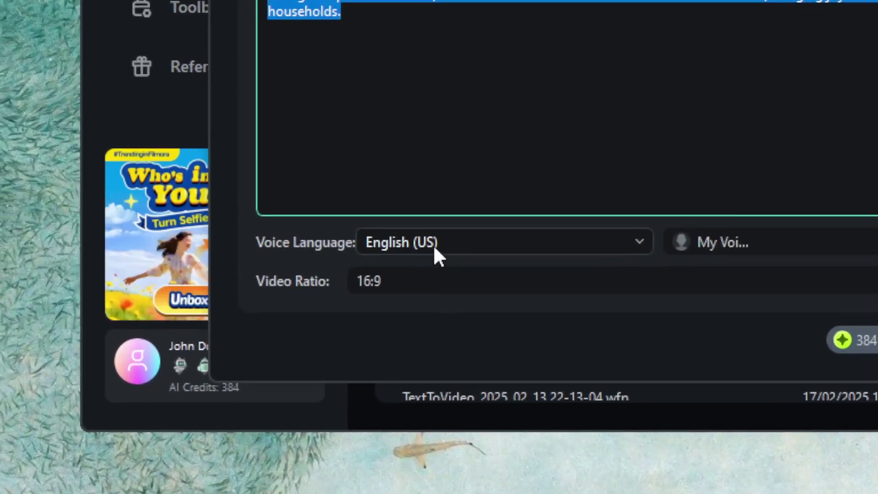
{"action": "left_click", "coordinate": [780, 251]}
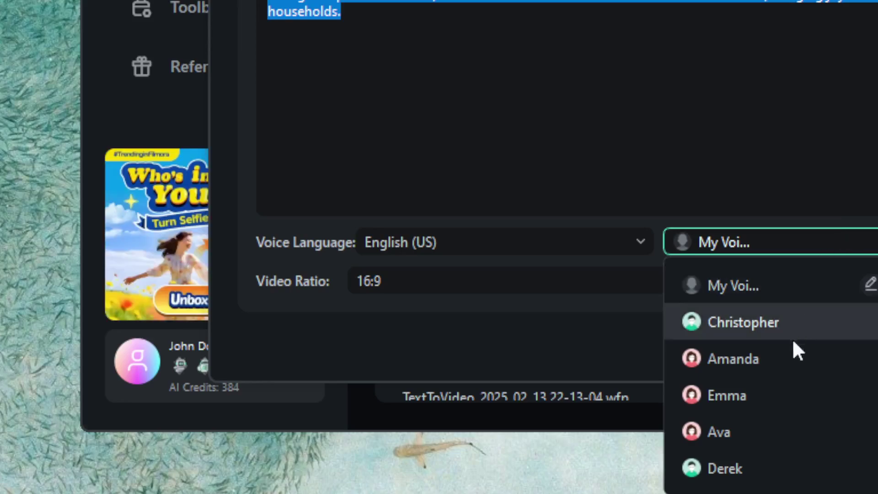
{"action": "left_click", "coordinate": [777, 361]}
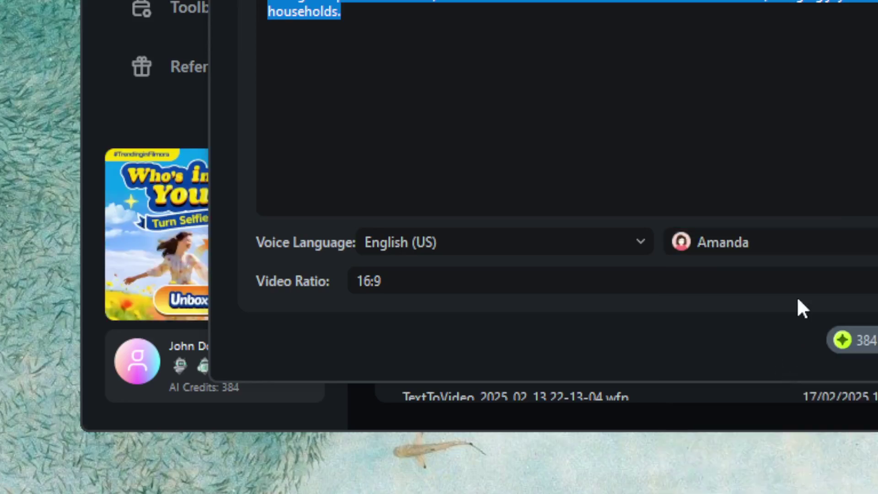
{"action": "left_click", "coordinate": [394, 288]}
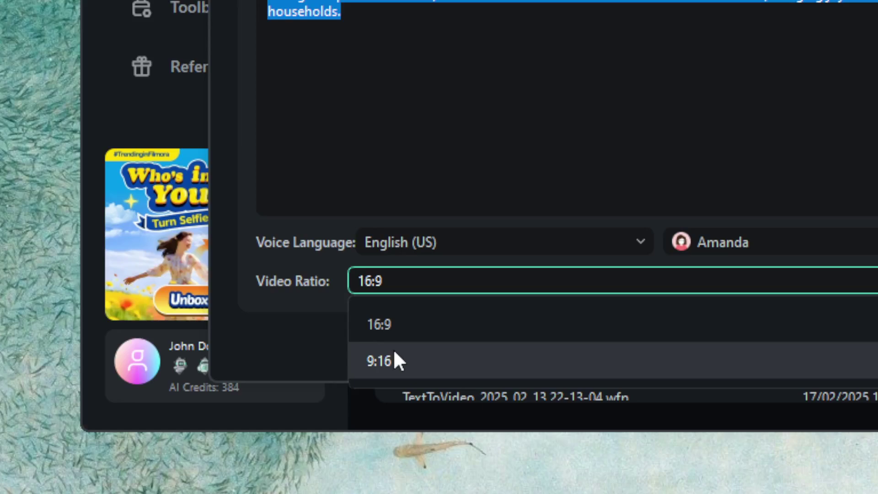
{"action": "left_click", "coordinate": [411, 281]}
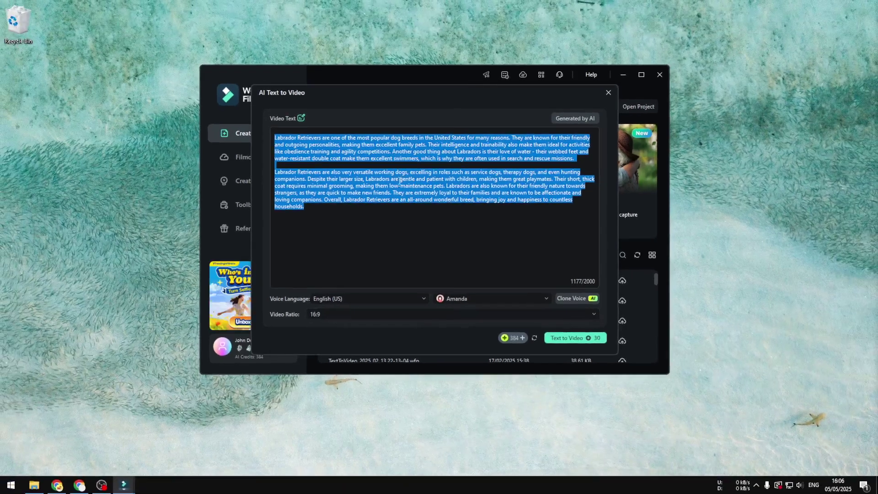
{"action": "left_click", "coordinate": [562, 339]}
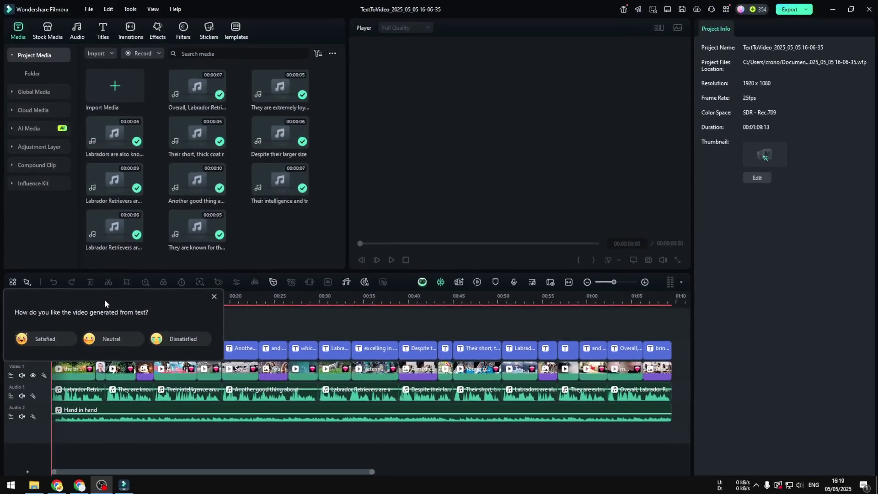
Step: Move the feedback prompt off the timeline and preview the generated video, playing its opening and scrubbing on to about 42 seconds
{"action": "left_click_drag", "start_coordinate": [148, 237], "coordinate": [105, 147]}
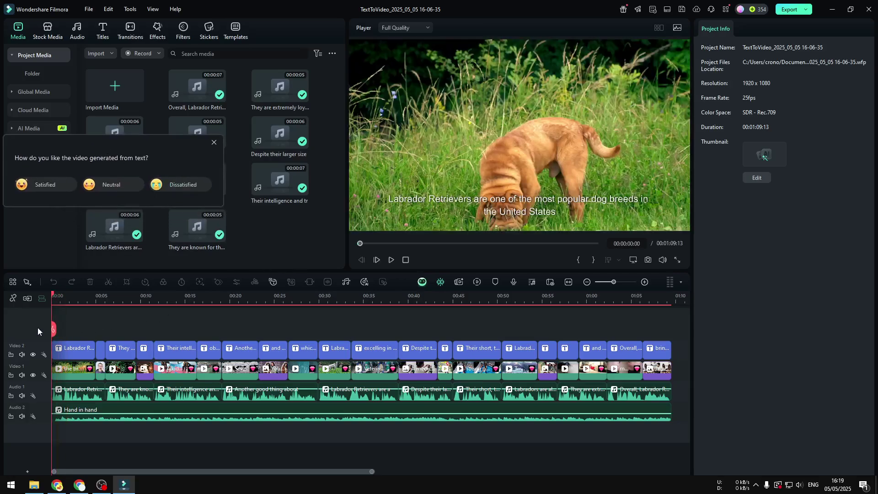
{"action": "left_click", "coordinate": [391, 259]}
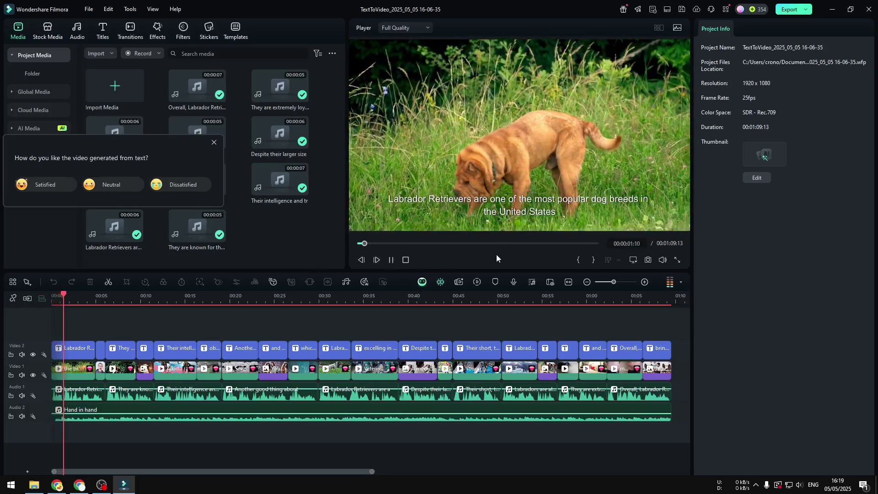
{"action": "key", "text": "XF86AudioLowerVolume"}
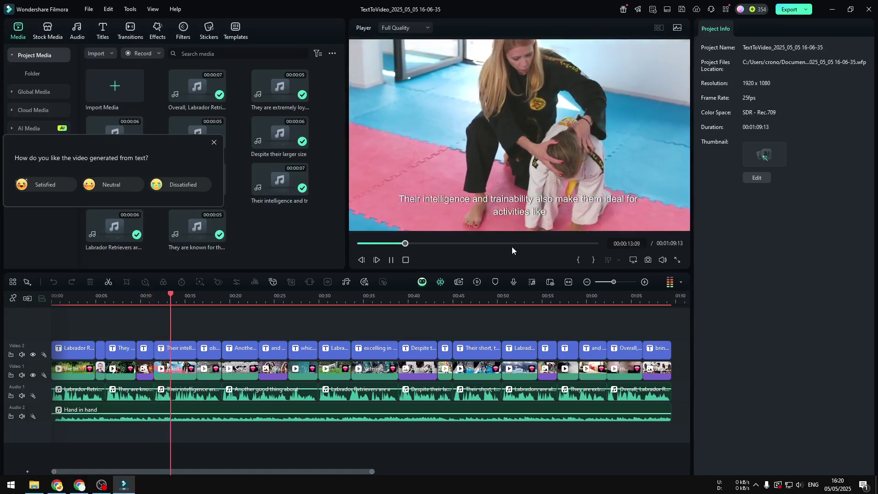
{"action": "left_click", "coordinate": [389, 262]}
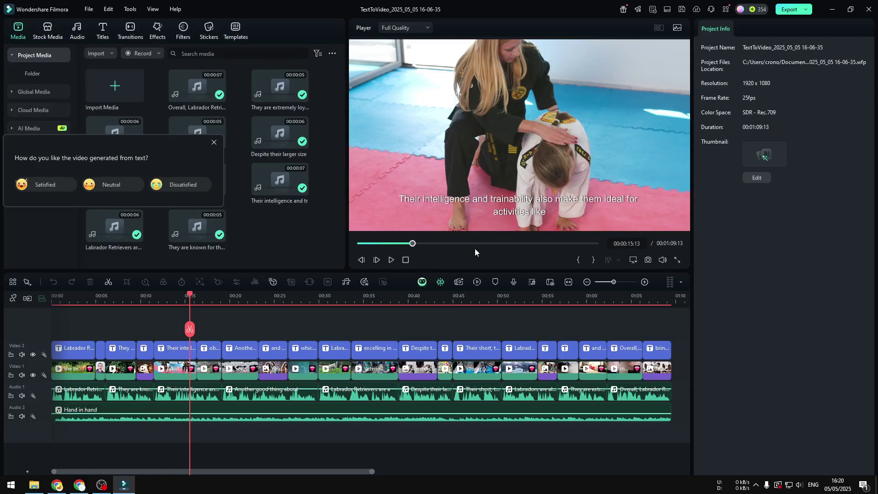
{"action": "left_click_drag", "start_coordinate": [188, 328], "coordinate": [223, 329]}
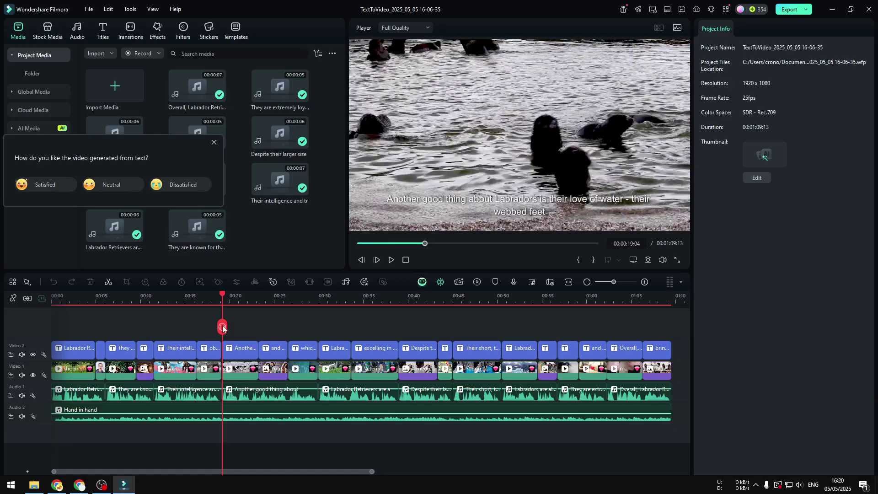
{"action": "left_click_drag", "start_coordinate": [223, 328], "coordinate": [387, 311]}
{"action": "left_click_drag", "start_coordinate": [396, 309], "coordinate": [430, 306]}
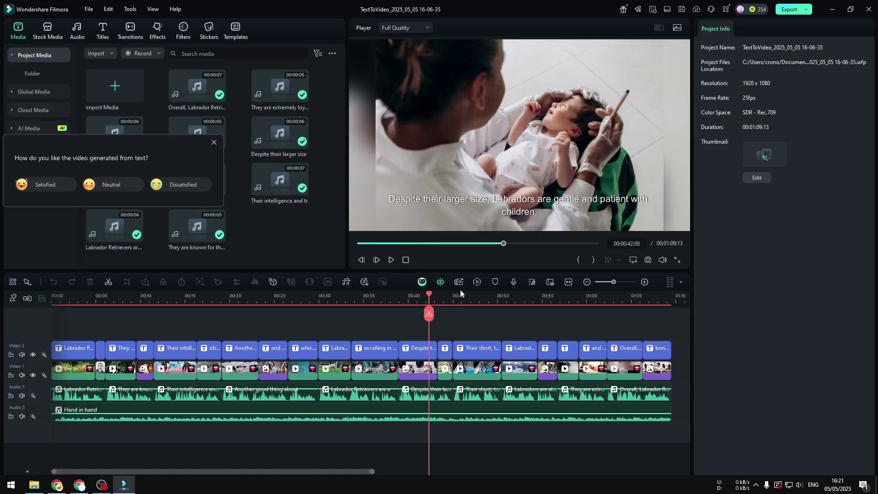
Step: Mute the preview player, resume playback and rate the generated video as Neutral
{"action": "left_click", "coordinate": [662, 260]}
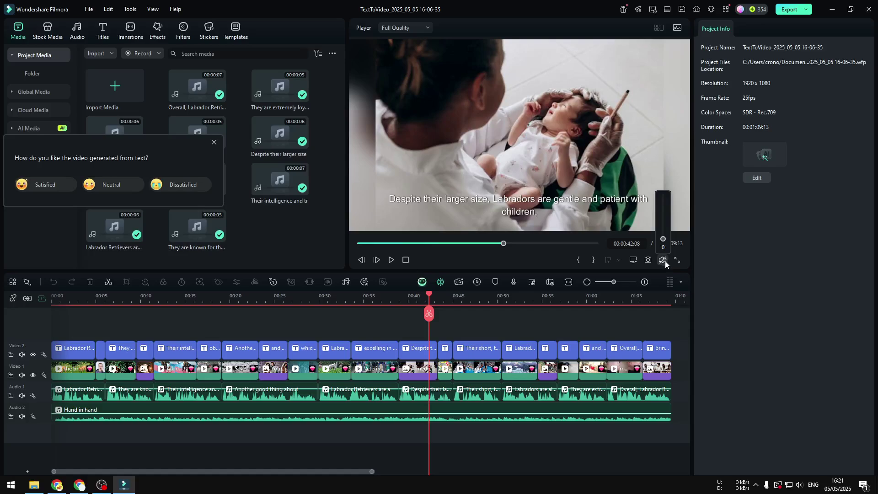
{"action": "left_click", "coordinate": [393, 260]}
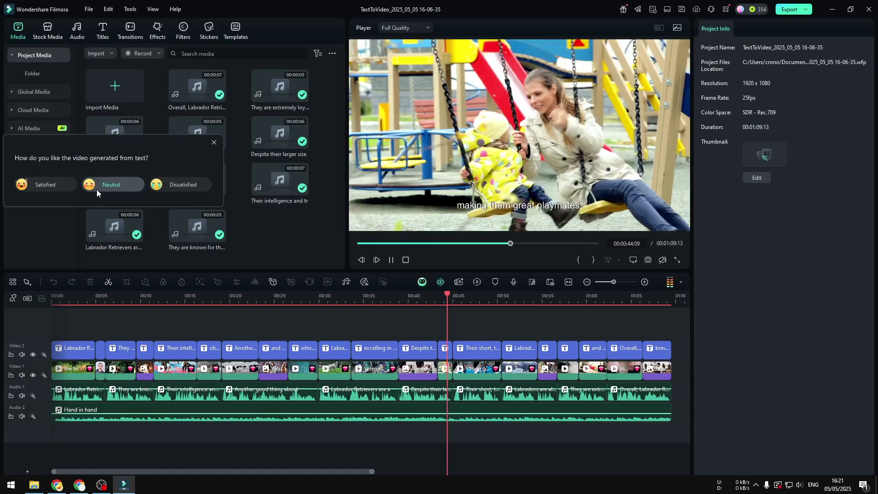
{"action": "left_click", "coordinate": [99, 188]}
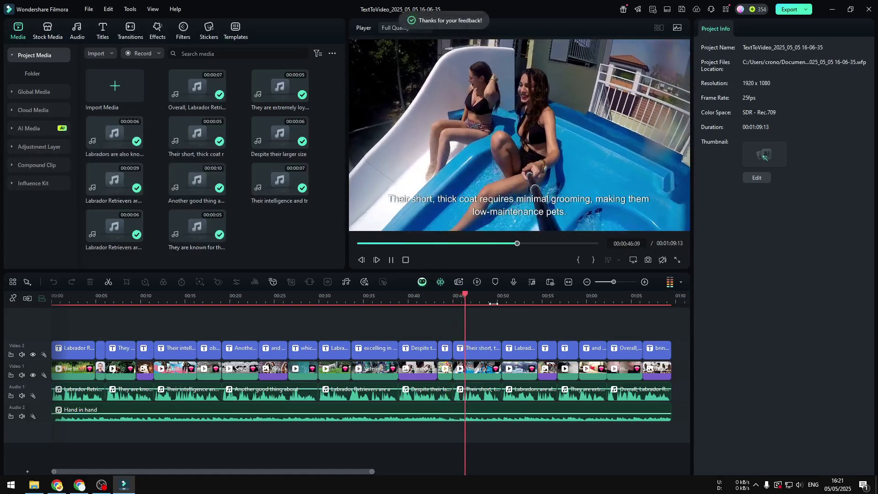